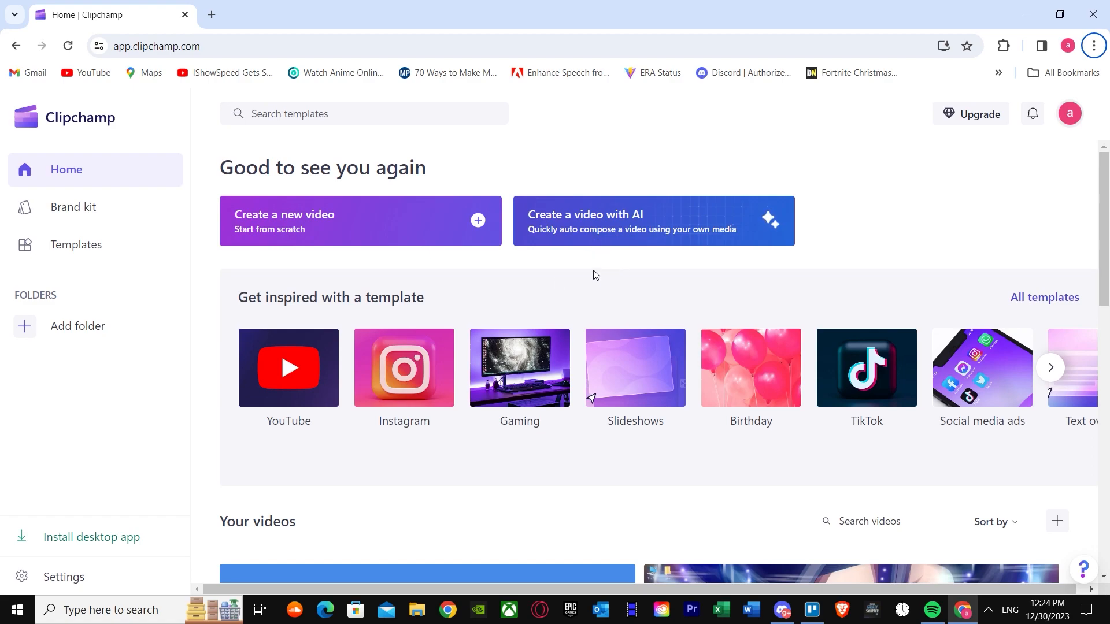
# Step: Start a new video with AI and title it "Superheroes"
pyautogui.click(606, 230)
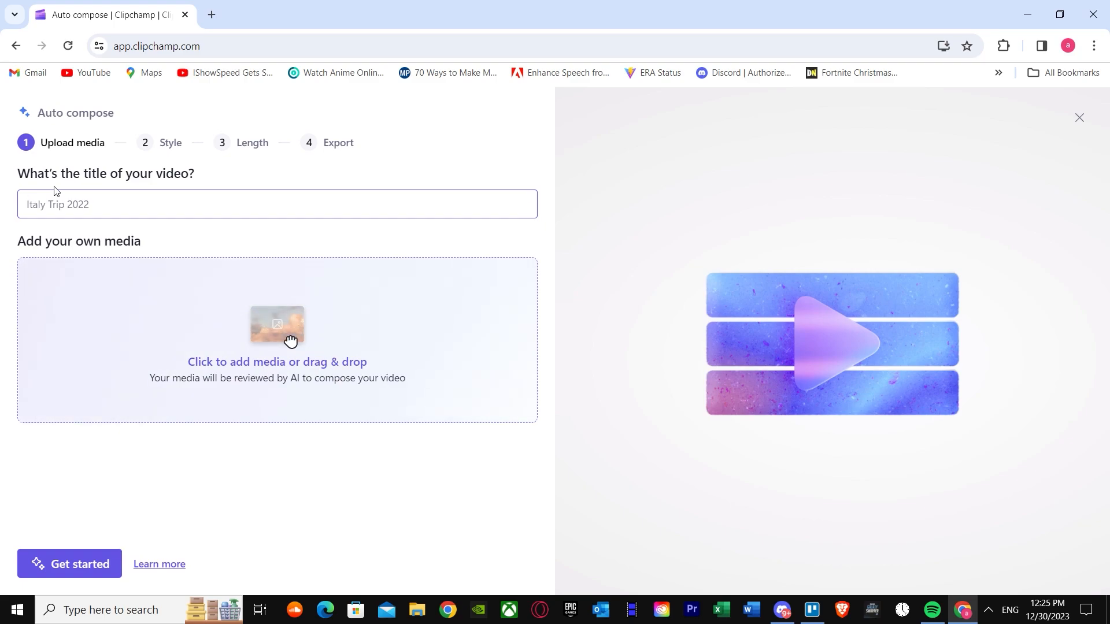
pyautogui.write('SU')
pyautogui.press('BackSpace')
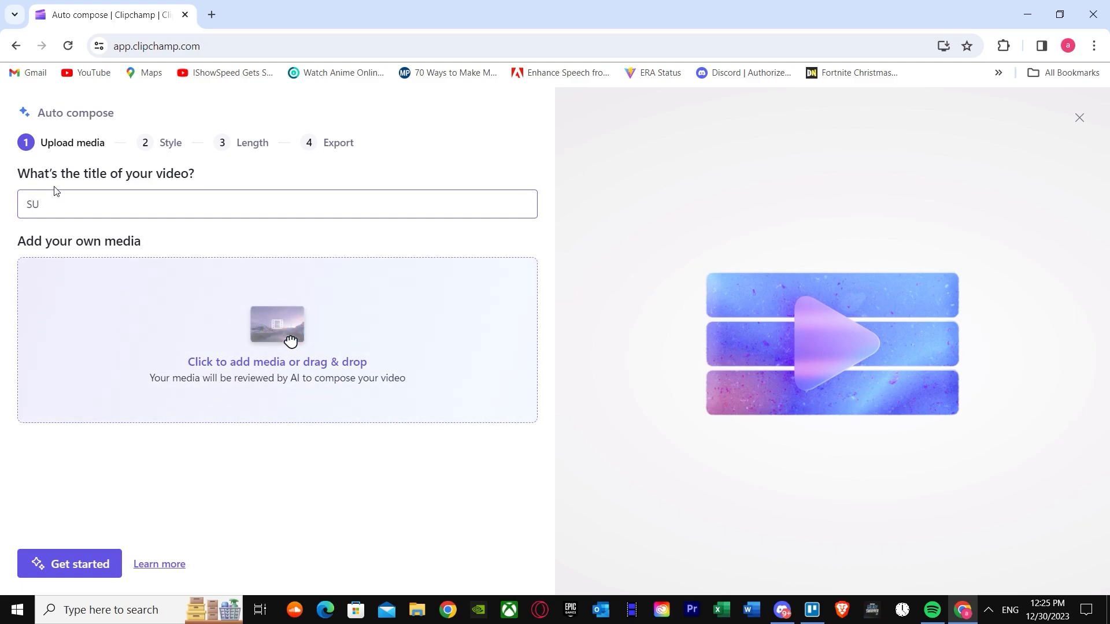
pyautogui.write('uperheroes')
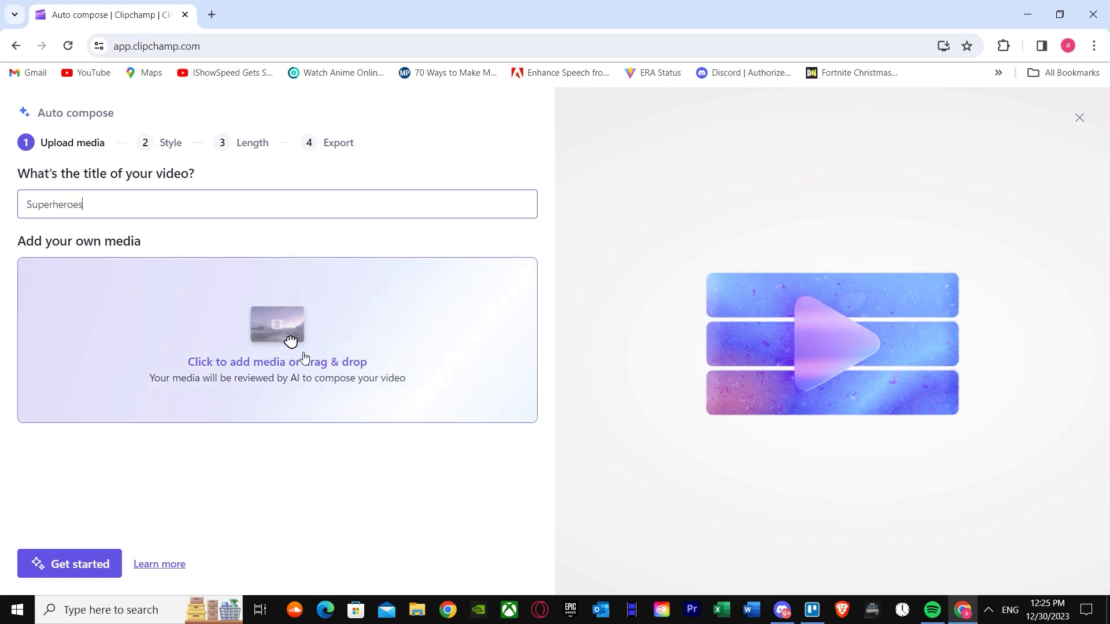
# Step: Add the seven superhero image files from the Downloads folder as the video's media
pyautogui.click(107, 267)
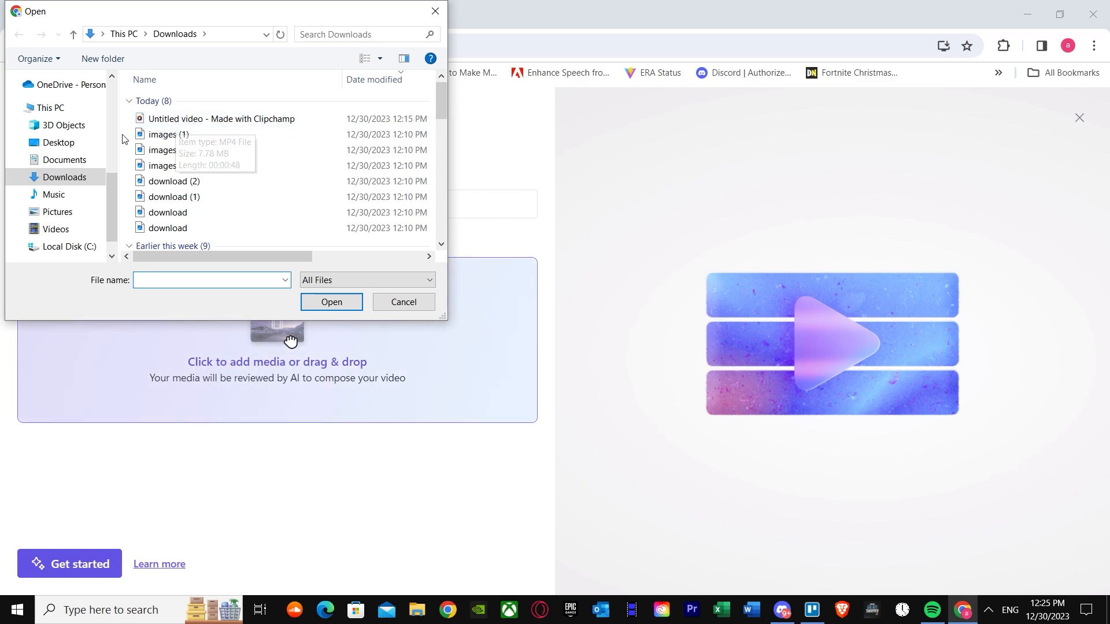
pyautogui.moveTo(123, 136); pyautogui.dragTo(181, 231)
pyautogui.click(323, 302)
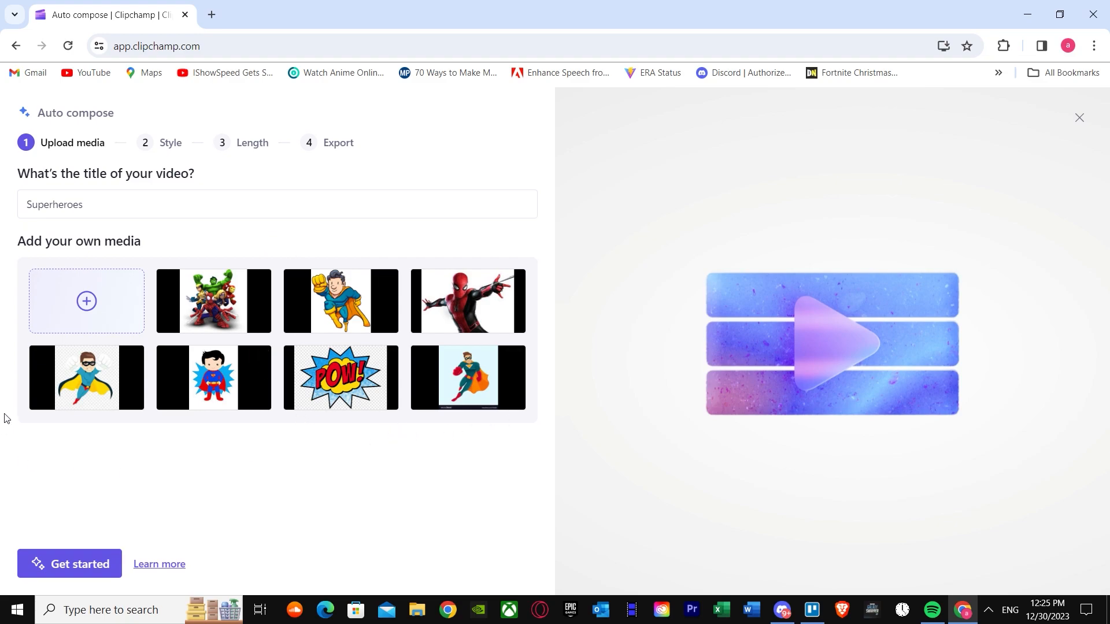
pyautogui.click(87, 301)
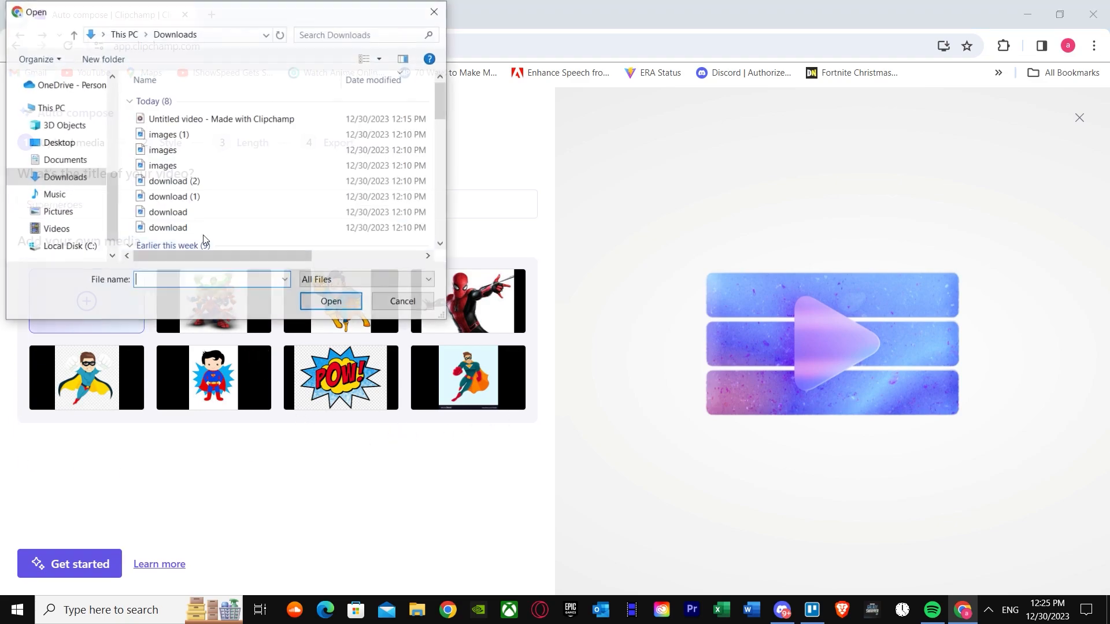
pyautogui.scroll(3, 223, 223)
pyautogui.scroll(-3, 214, 229)
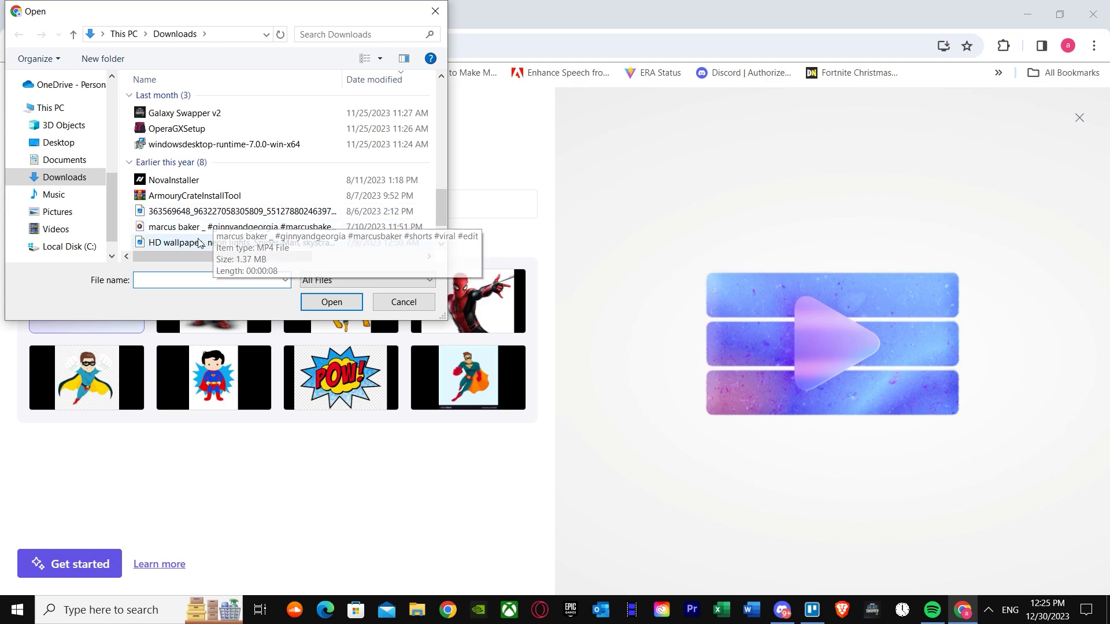
pyautogui.click(400, 303)
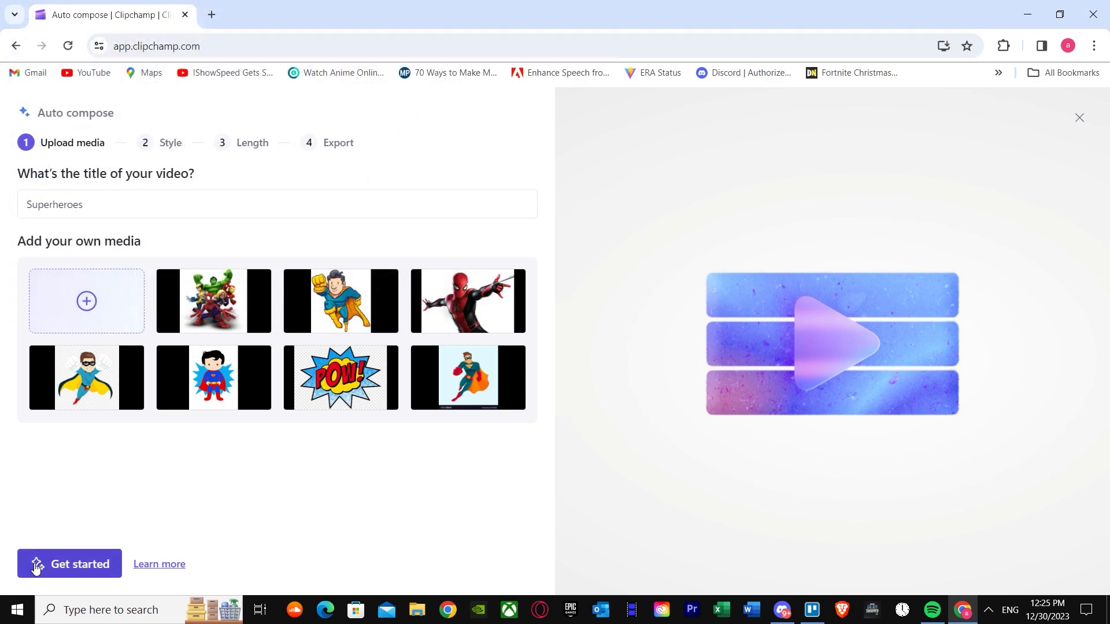
# Step: Start the auto composition with the uploaded media and reject every suggested style, from Minimal through Editorial
pyautogui.click(44, 555)
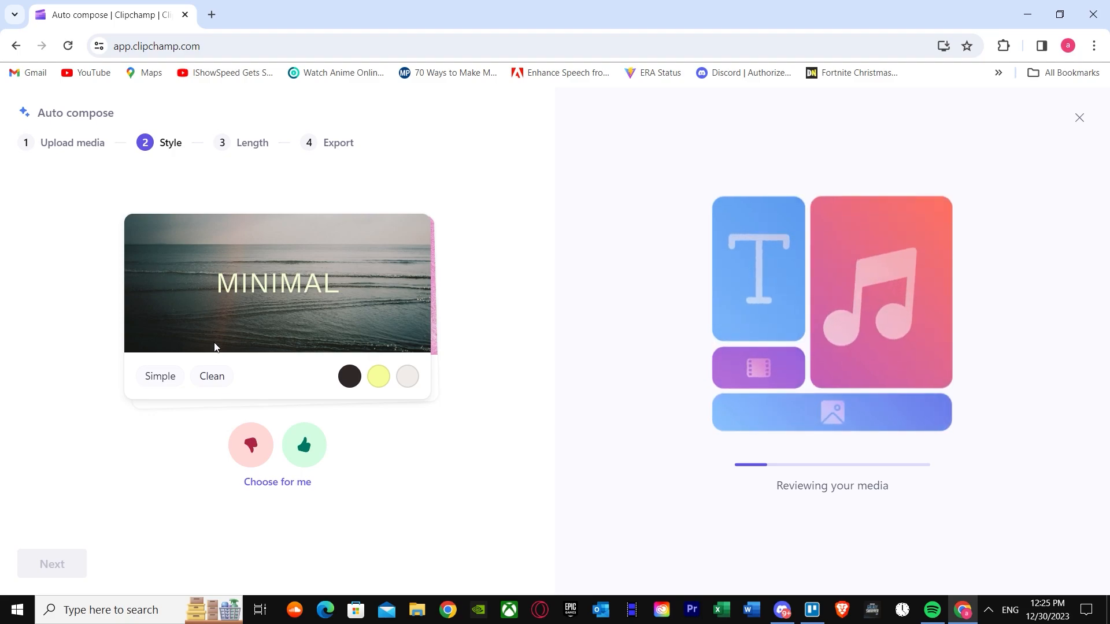
pyautogui.click(254, 445)
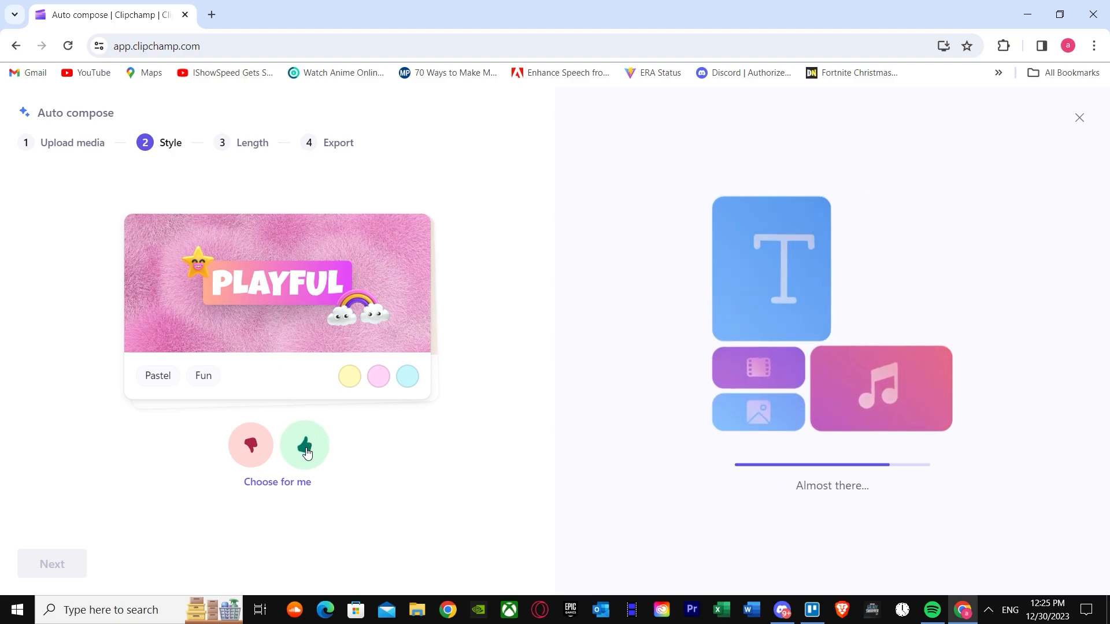
pyautogui.click(252, 452)
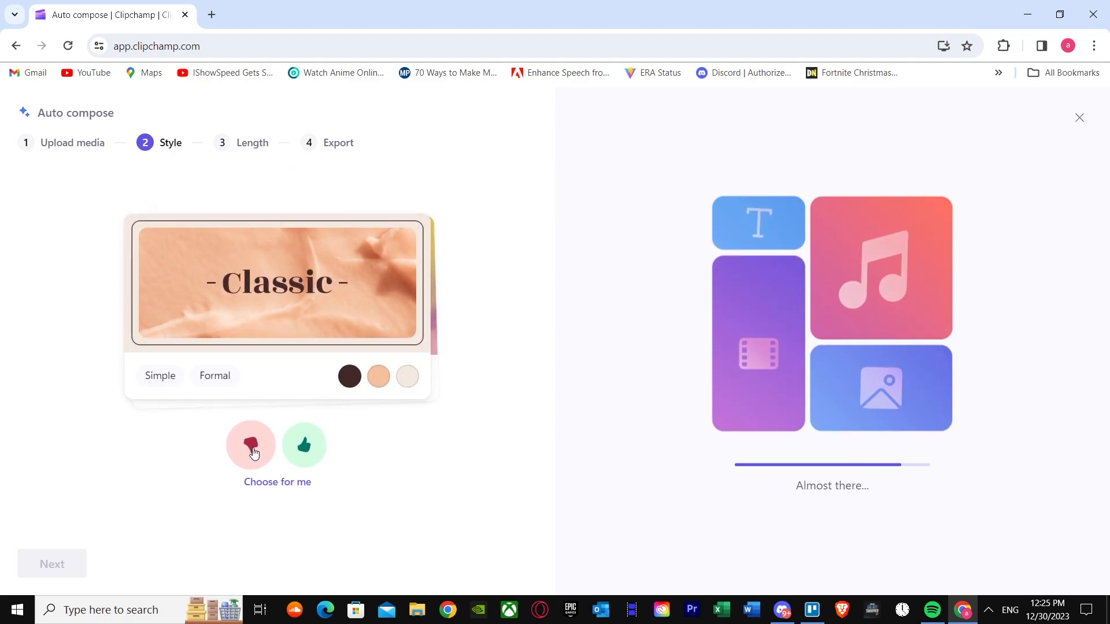
pyautogui.click(254, 452)
pyautogui.click(255, 452)
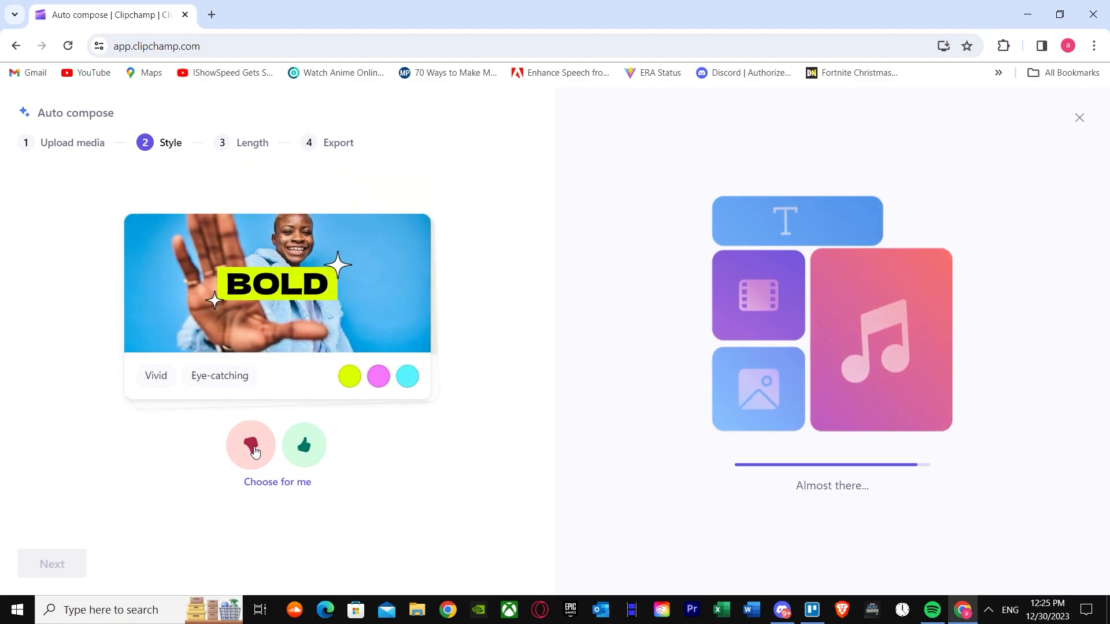
pyautogui.click(254, 452)
pyautogui.click(254, 452)
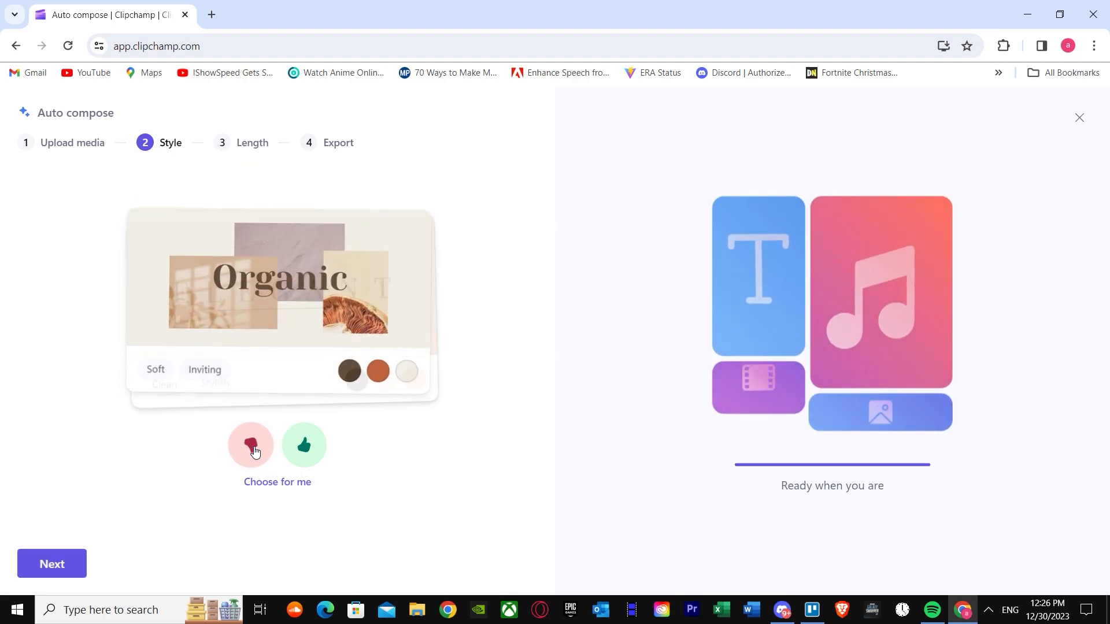
pyautogui.click(254, 452)
pyautogui.click(254, 452)
pyautogui.click(254, 452)
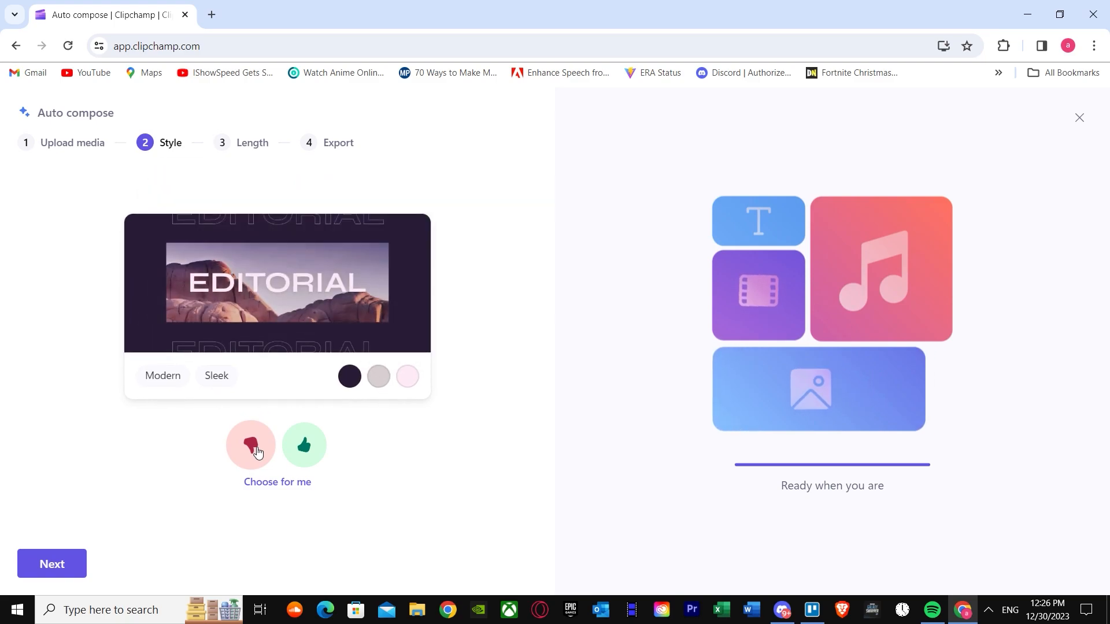
pyautogui.click(254, 452)
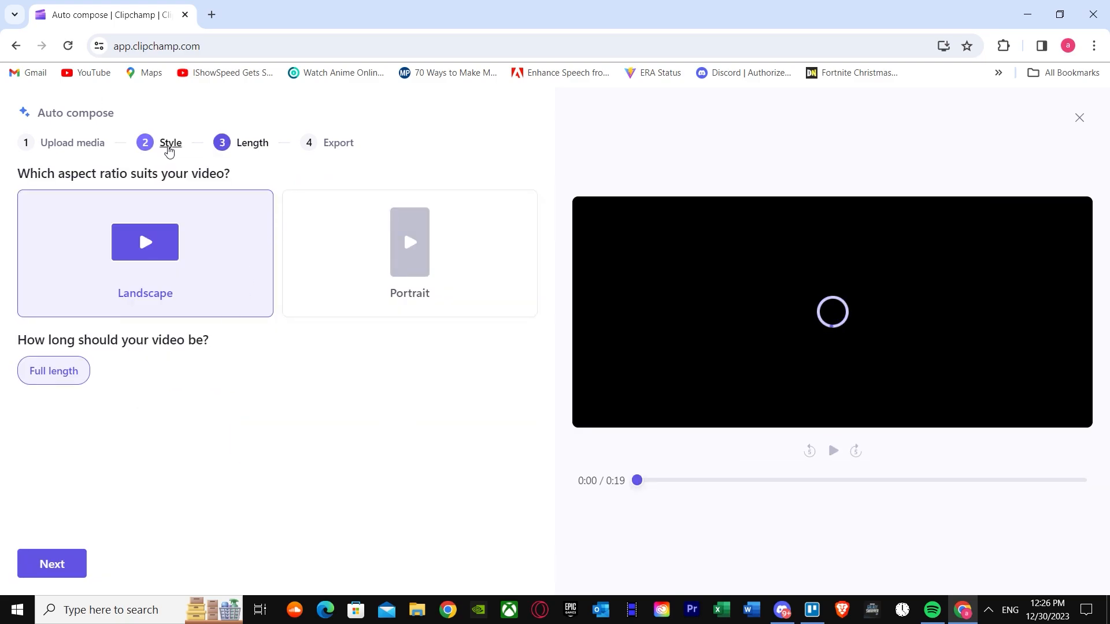
# Step: Return to the style stage and have the style chosen automatically
pyautogui.click(169, 145)
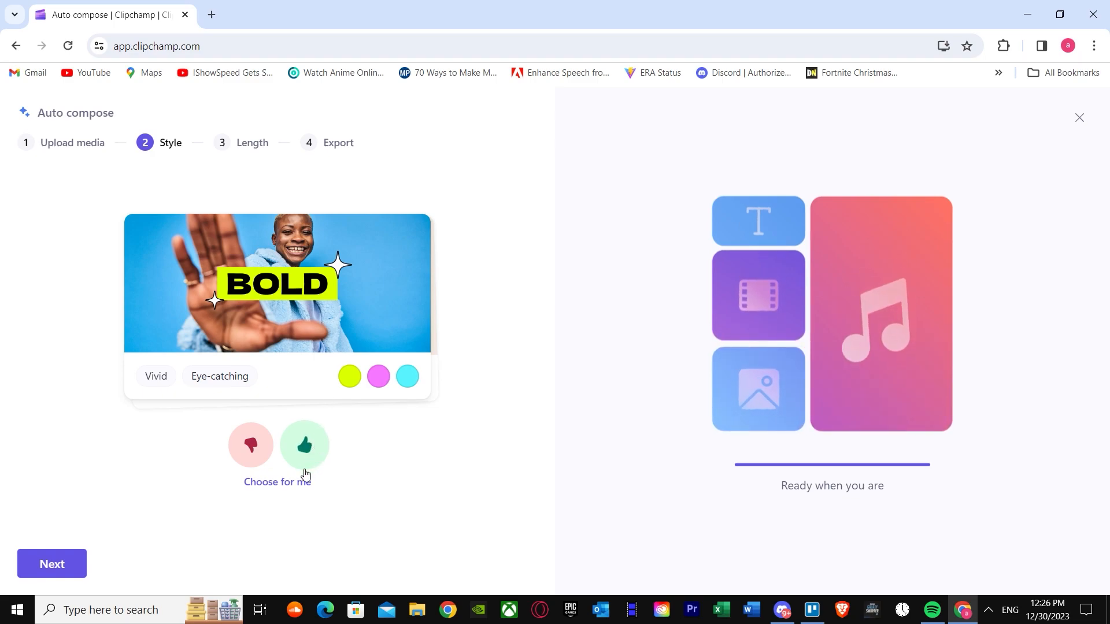
pyautogui.click(290, 491)
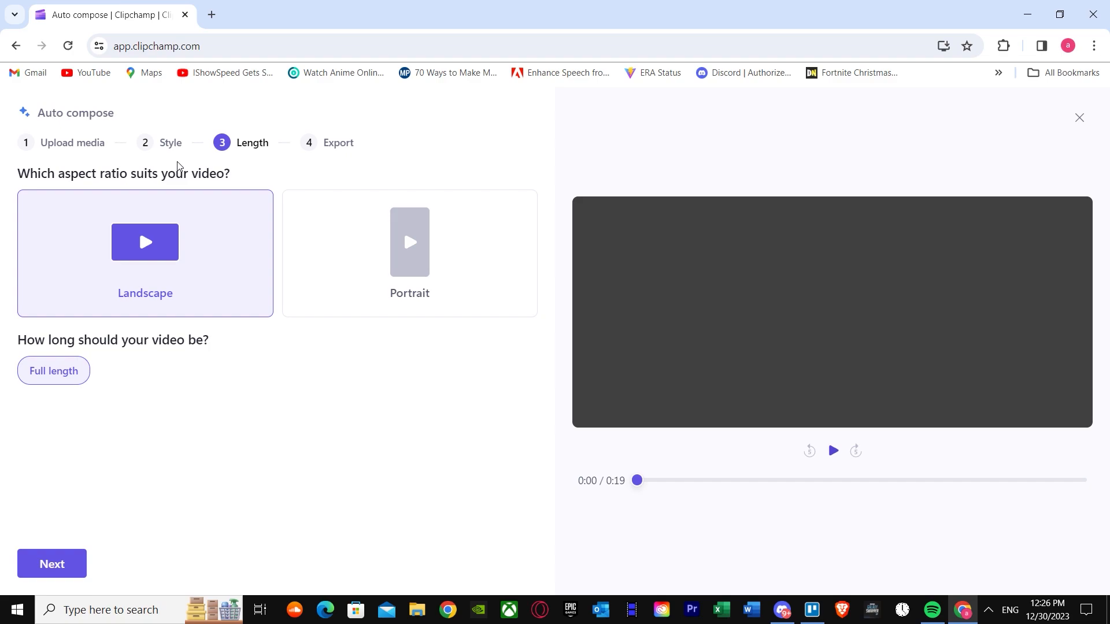
# Step: Compare the Portrait and Landscape aspect ratios, and proceed to the export stage with Landscape at full length
pyautogui.click(383, 243)
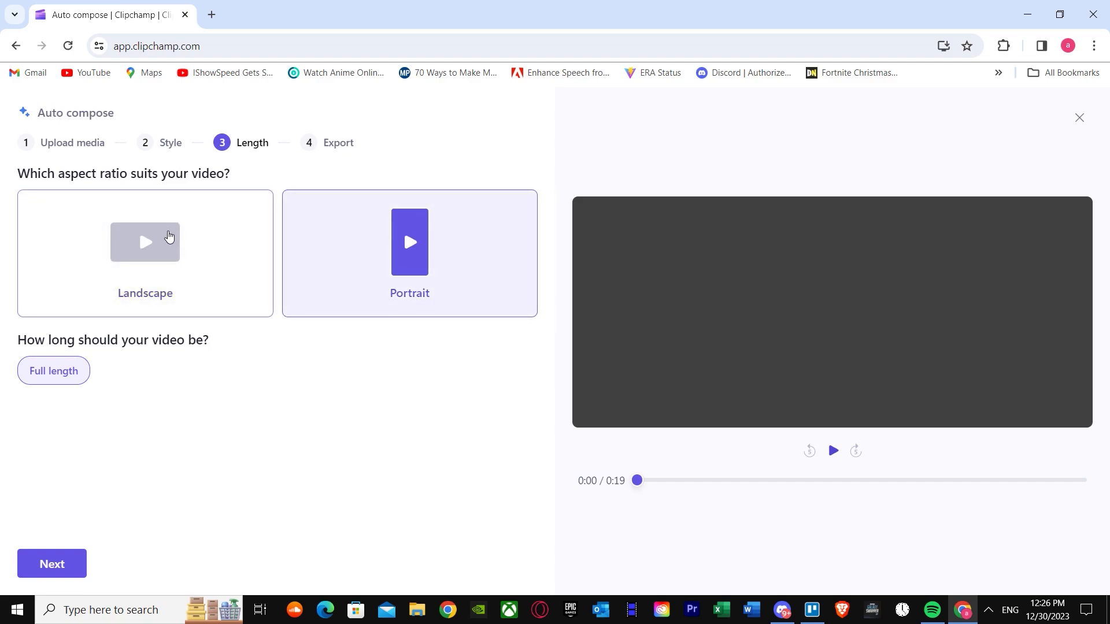
pyautogui.click(168, 236)
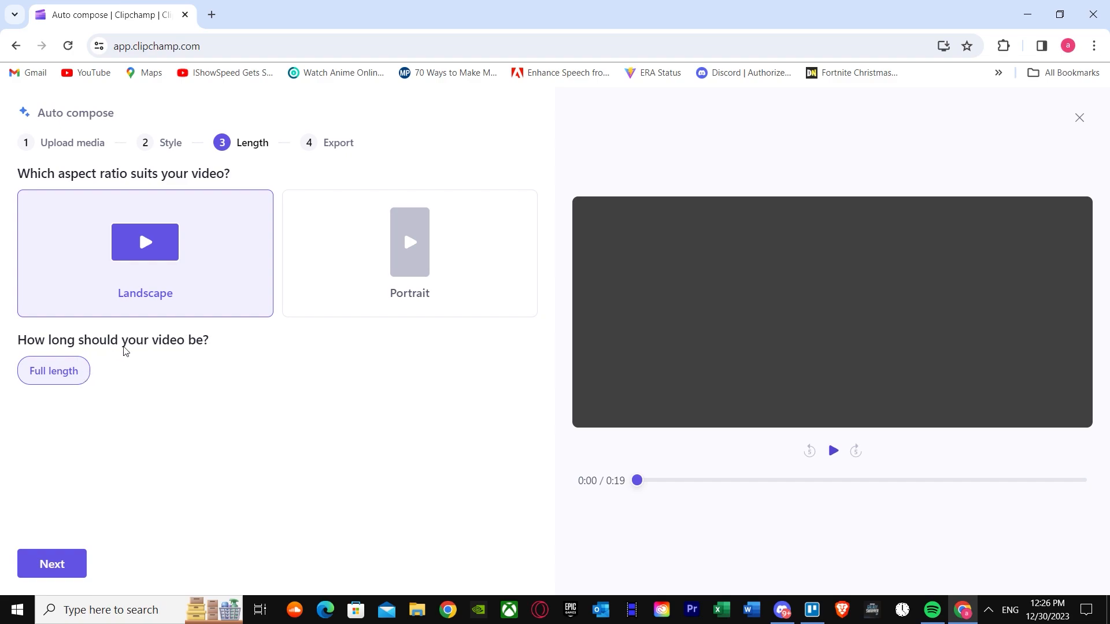
pyautogui.click(376, 284)
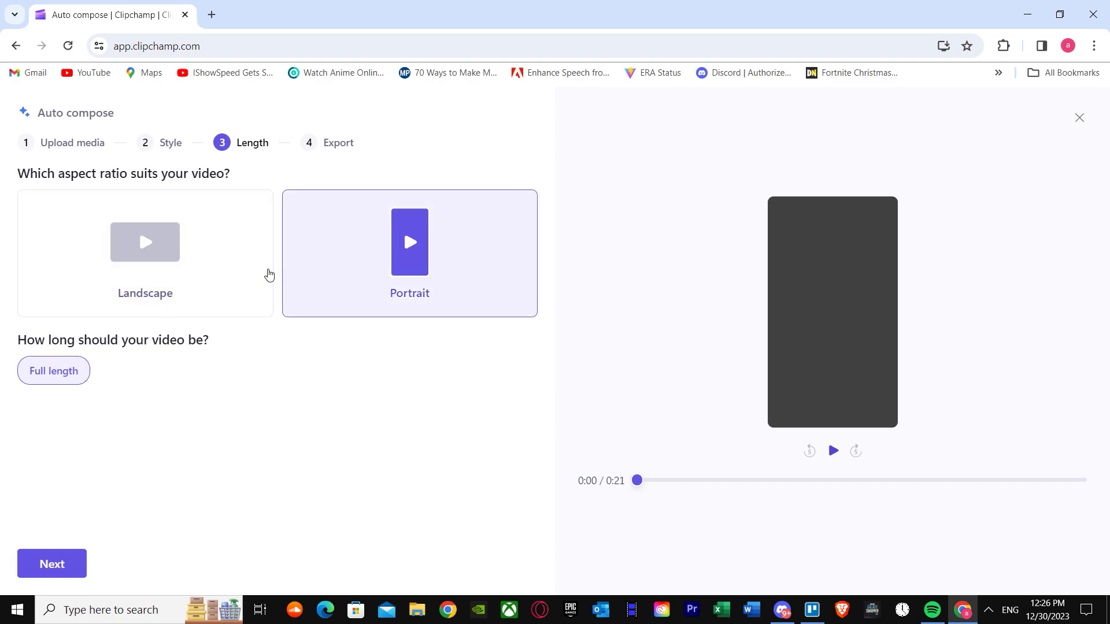
pyautogui.click(215, 242)
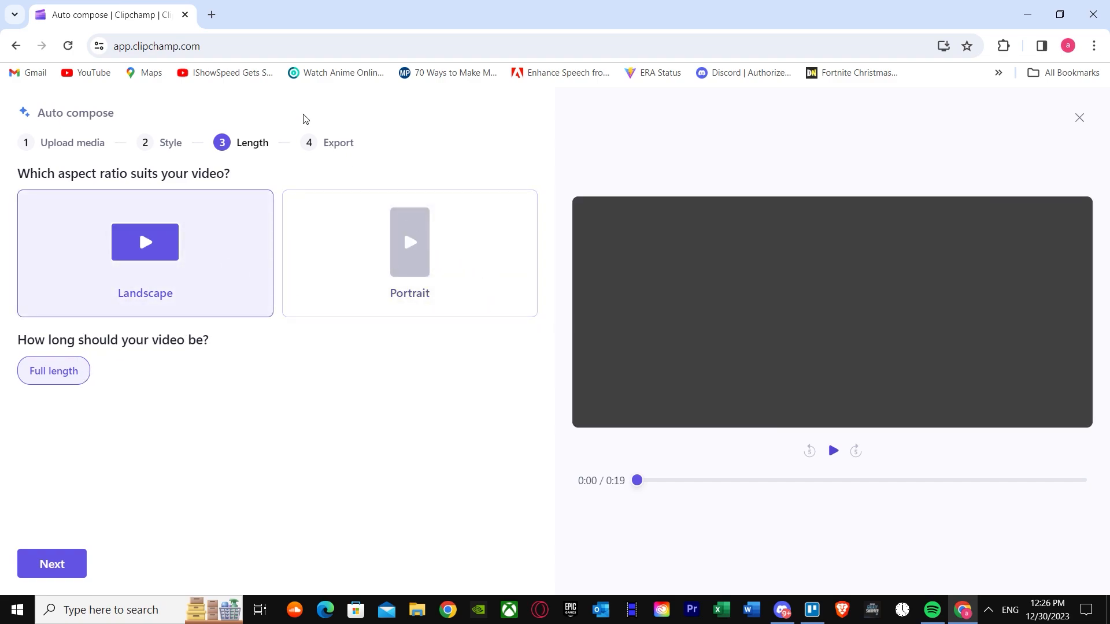
pyautogui.click(63, 565)
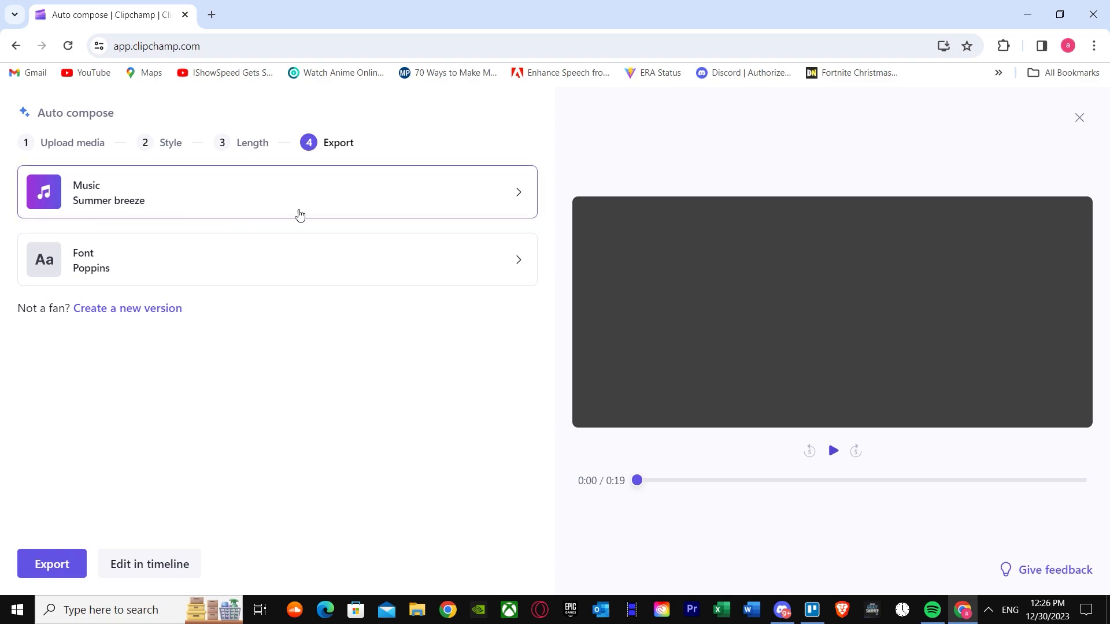
# Step: Preview the composed video and examine the available music and font options
pyautogui.click(834, 452)
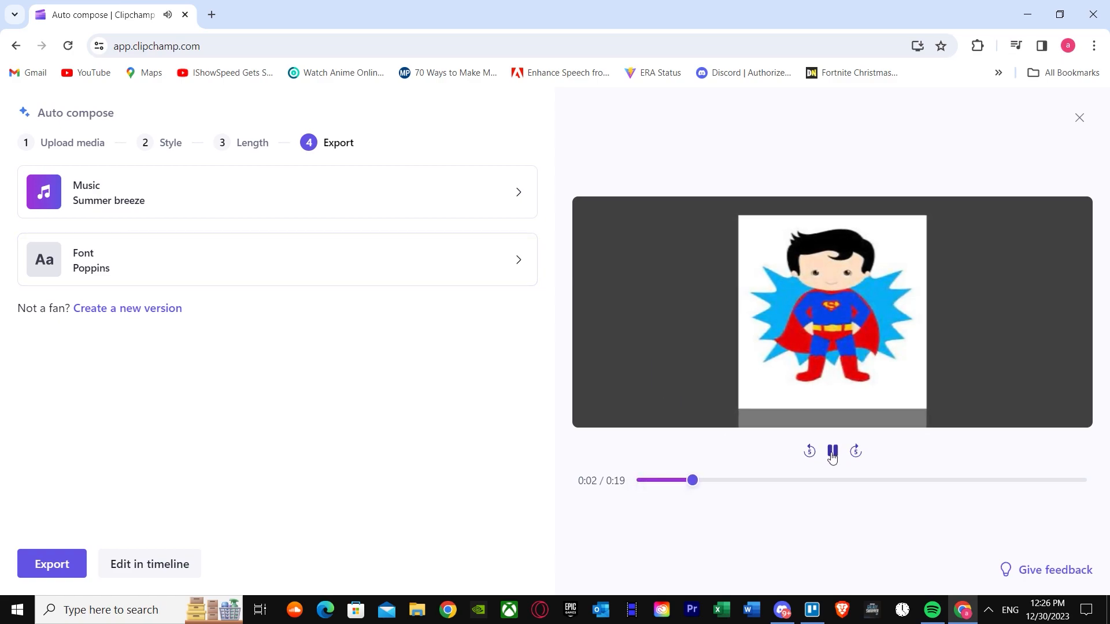
pyautogui.click(833, 453)
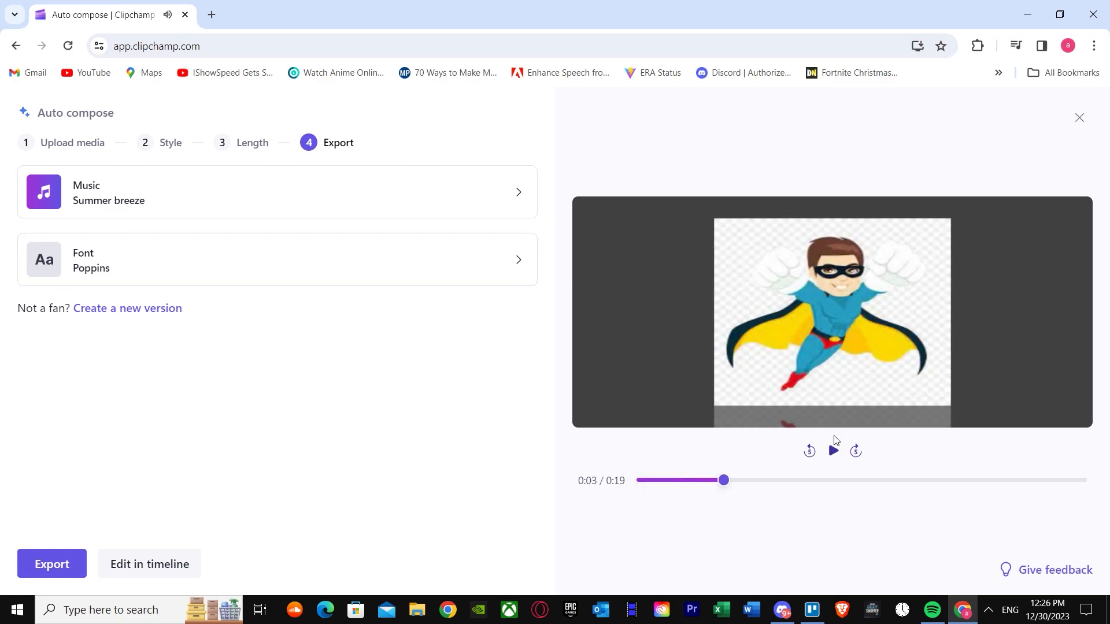
pyautogui.click(106, 190)
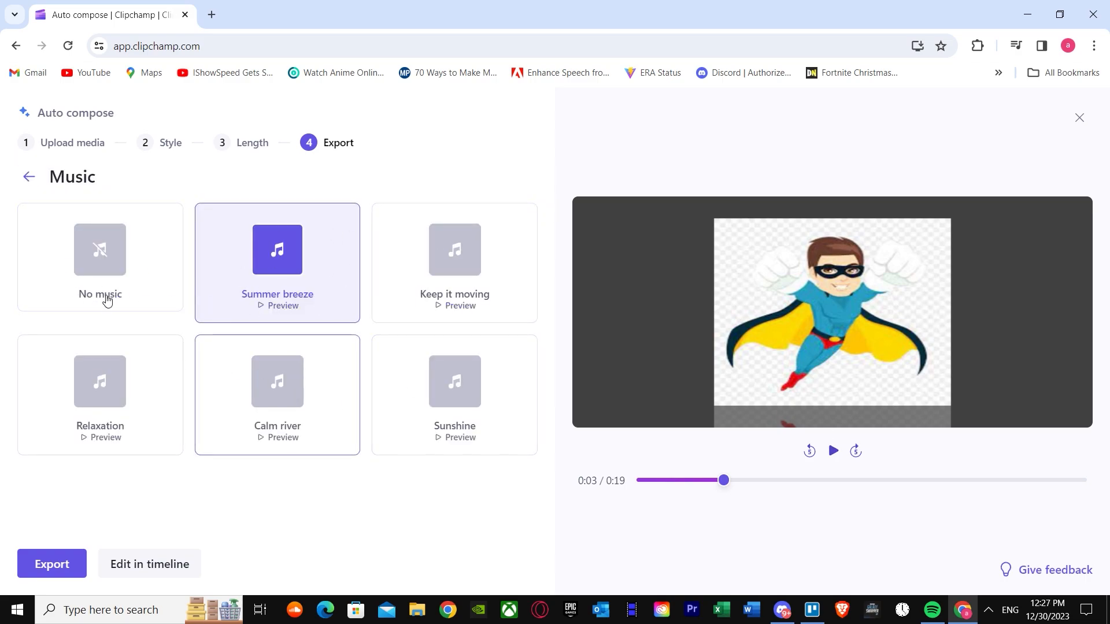
pyautogui.click(28, 176)
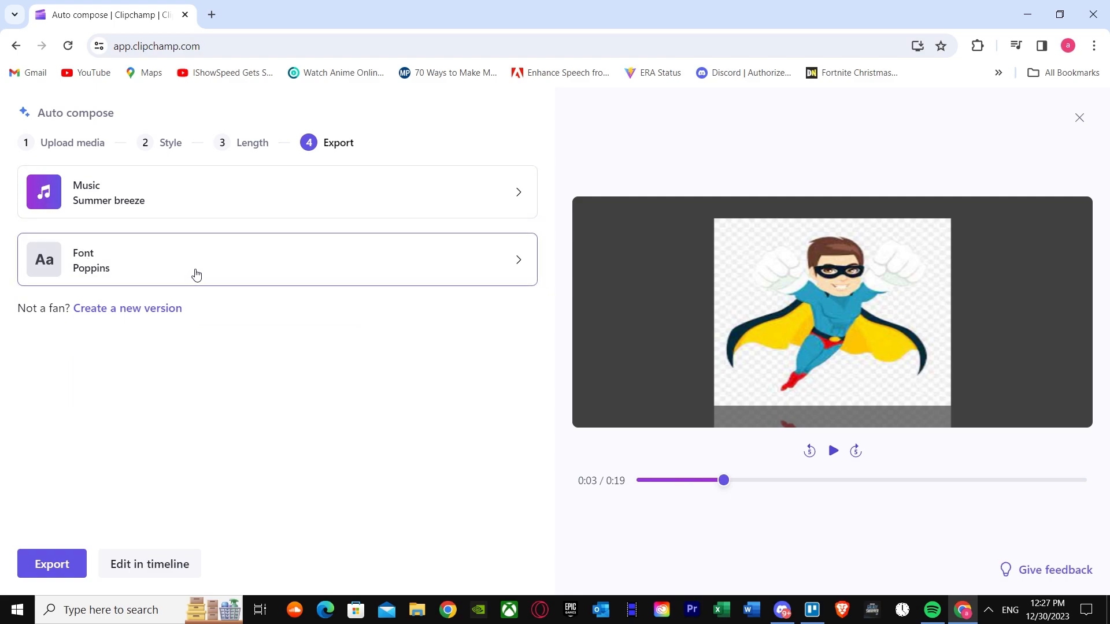
pyautogui.click(836, 449)
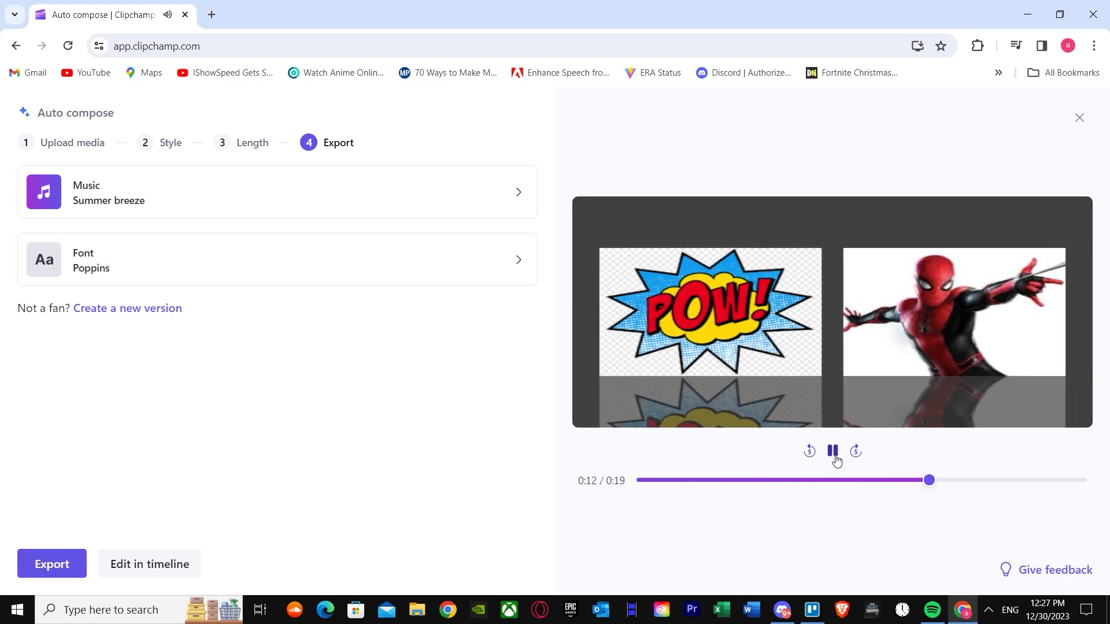
pyautogui.click(834, 453)
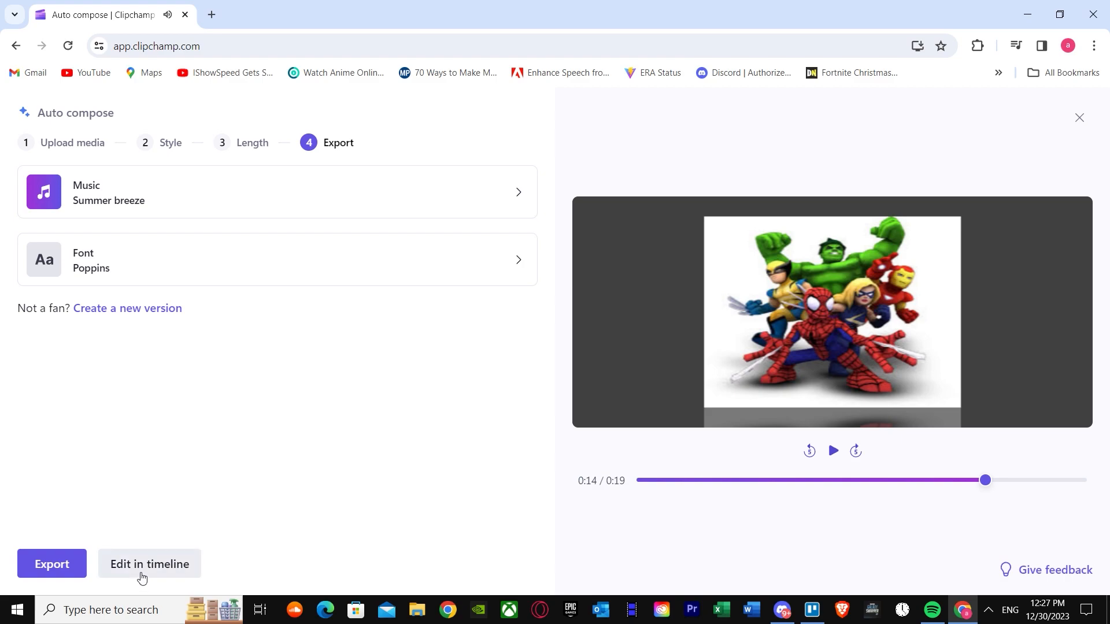
pyautogui.click(321, 280)
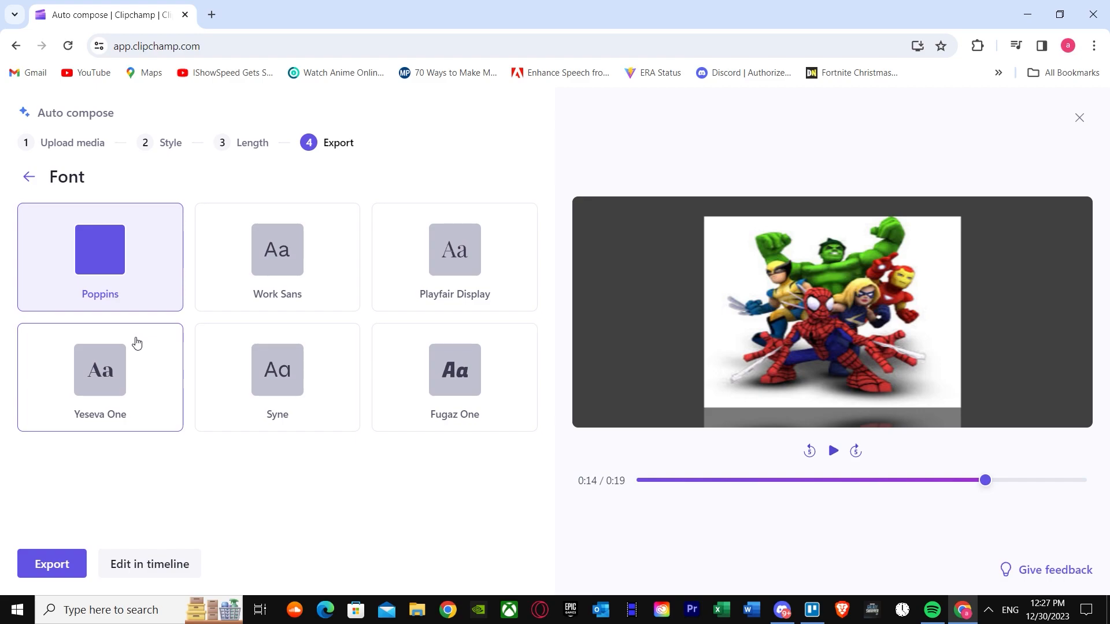
pyautogui.click(28, 176)
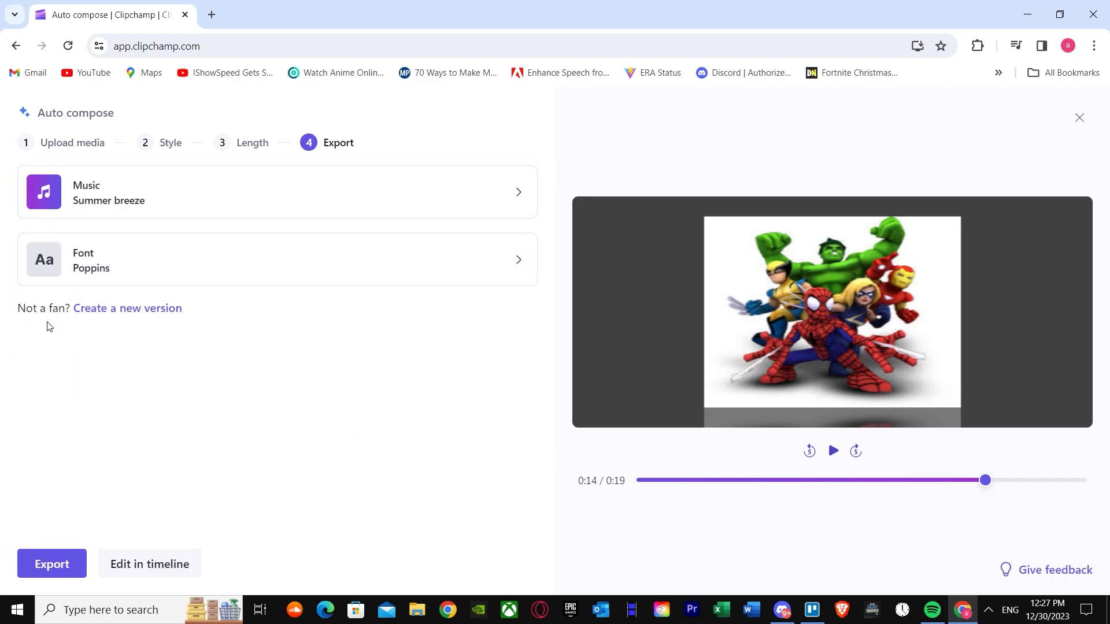
# Step: Generate a new version of the video and preview its opening seconds
pyautogui.click(145, 312)
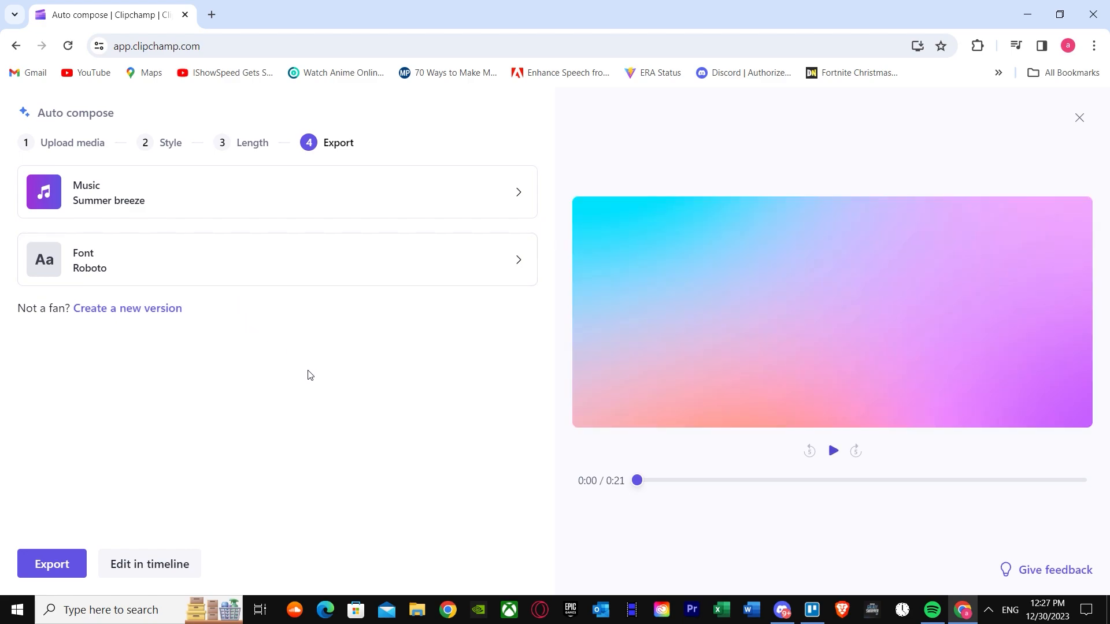
pyautogui.click(833, 452)
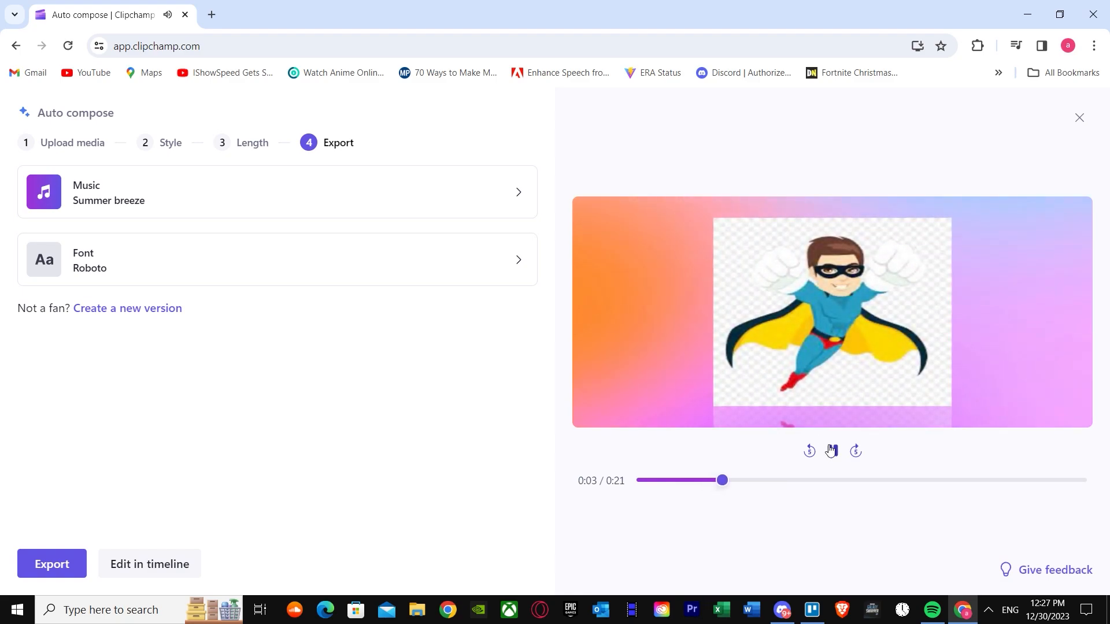
pyautogui.click(831, 450)
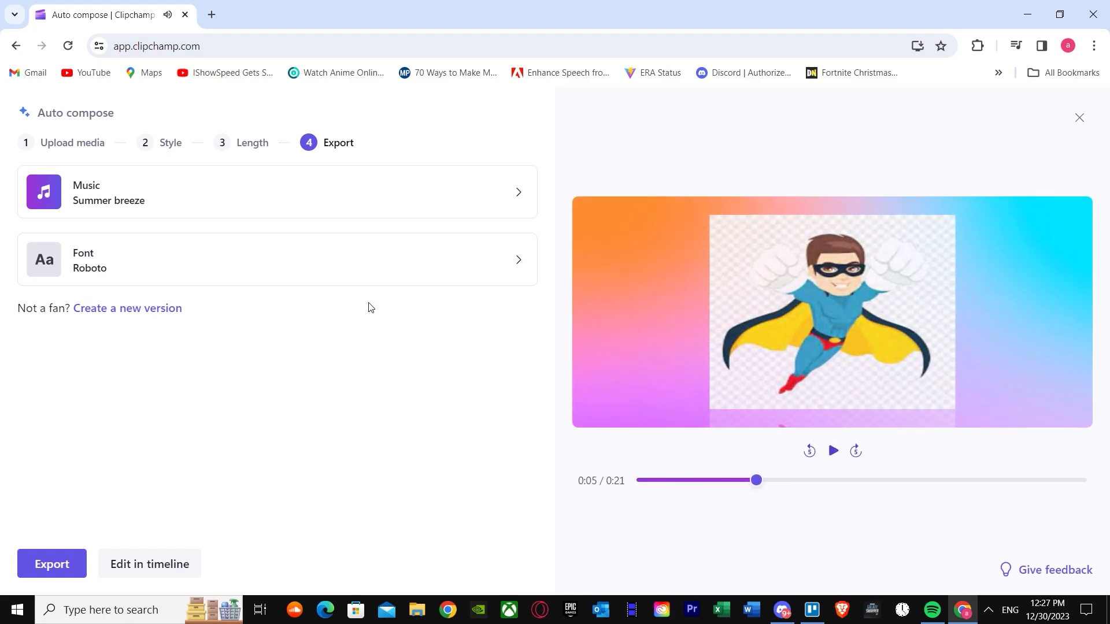
# Step: Generate another new version of the video, revisit the style stage and return to the export stage
pyautogui.click(158, 310)
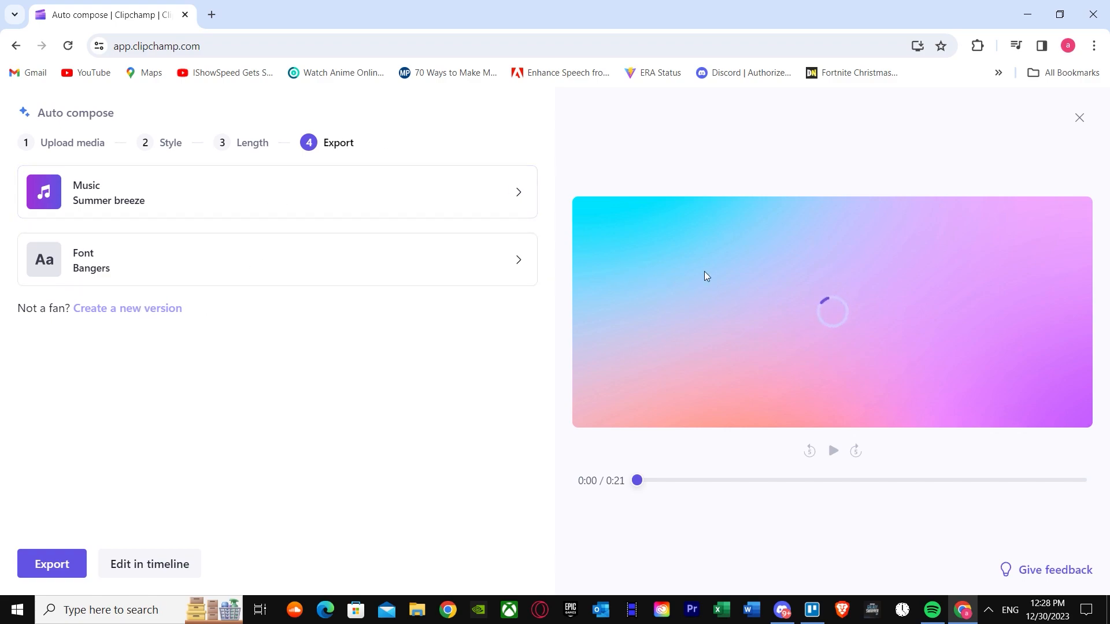
pyautogui.click(168, 145)
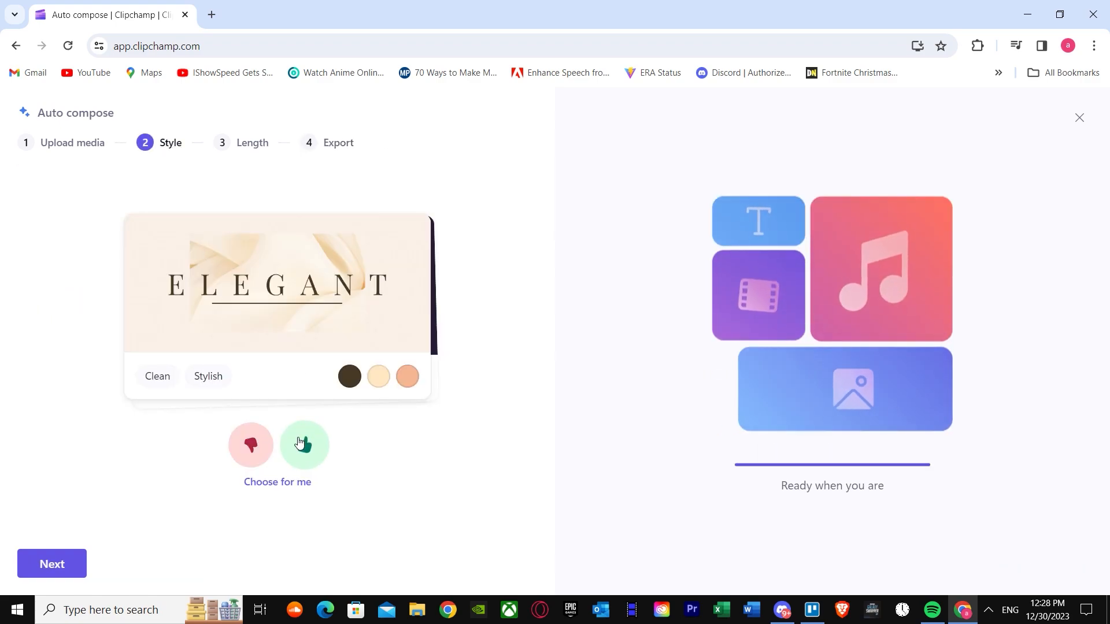
pyautogui.click(319, 151)
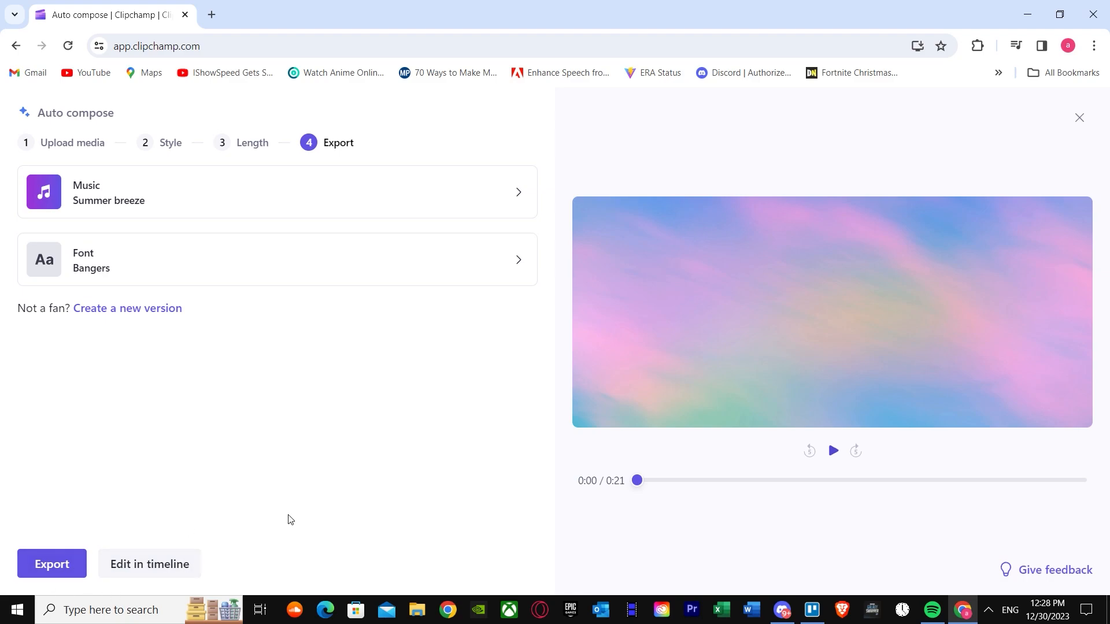
# Step: Open the composed video for editing in the timeline and widen the media library pane
pyautogui.click(170, 569)
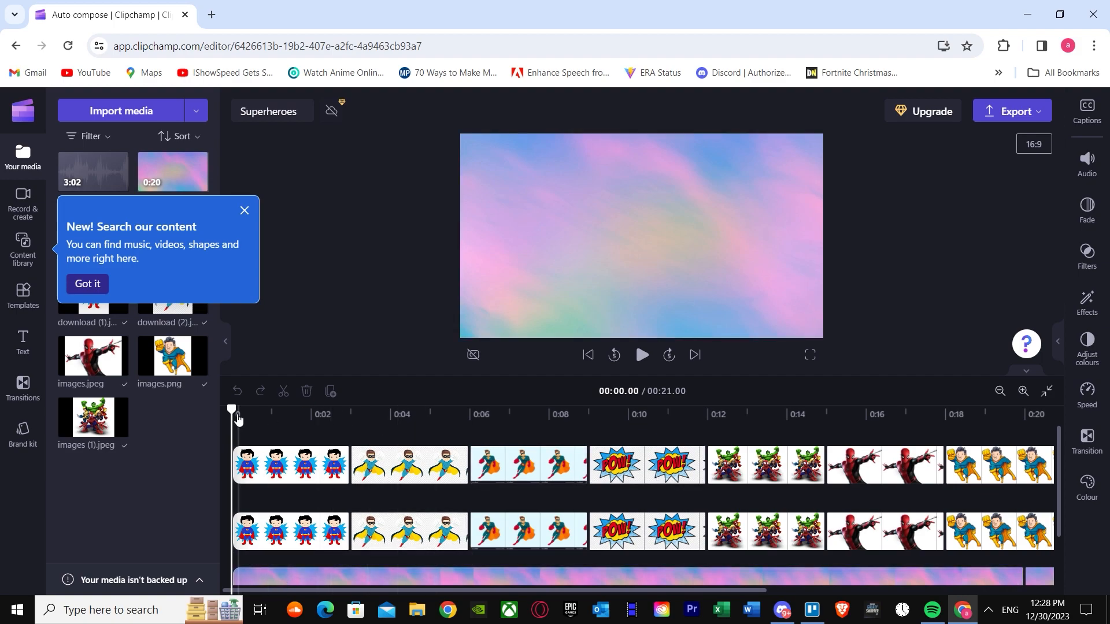
pyautogui.moveTo(221, 418); pyautogui.dragTo(278, 412)
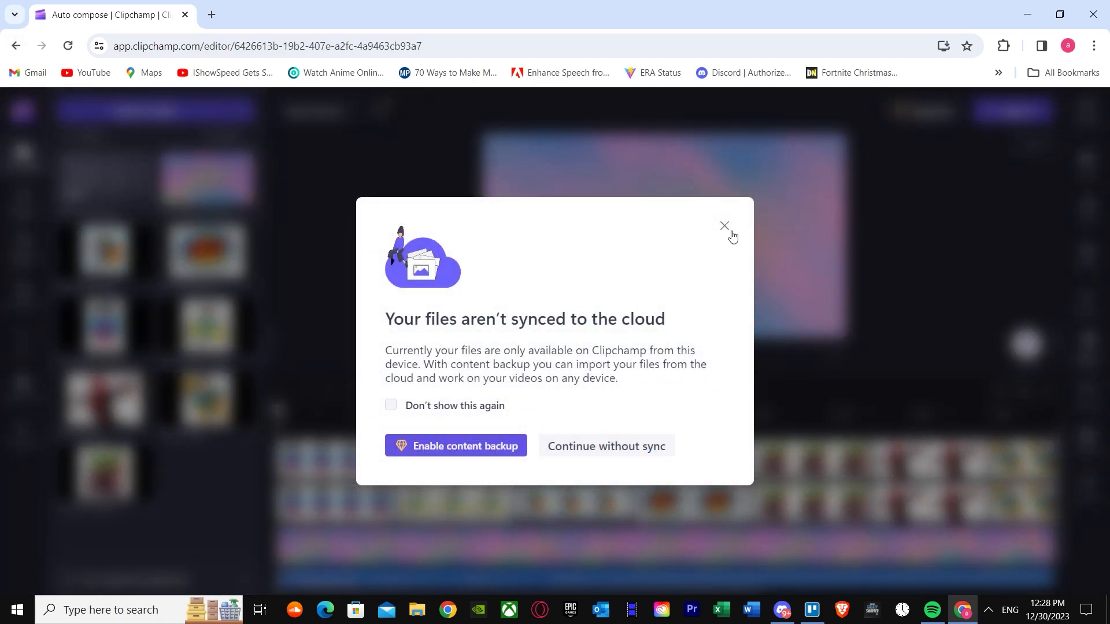
# Step: Export the Superheroes video in 1080p, dismissing the cloud sync prompt and the feedback survey
pyautogui.click(731, 235)
pyautogui.click(1006, 113)
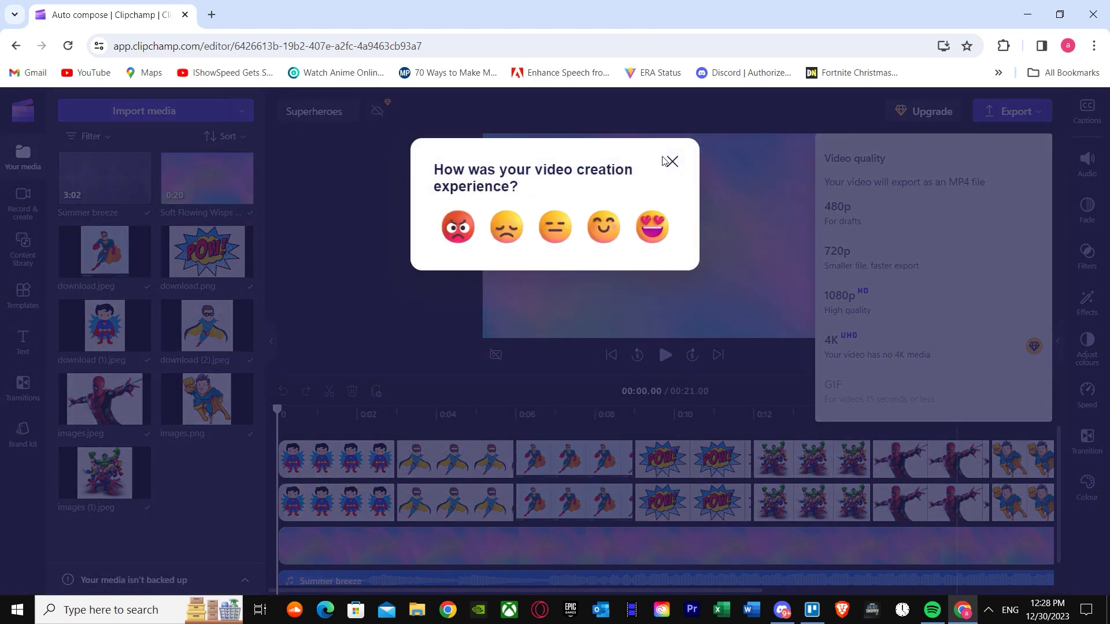
pyautogui.click(671, 162)
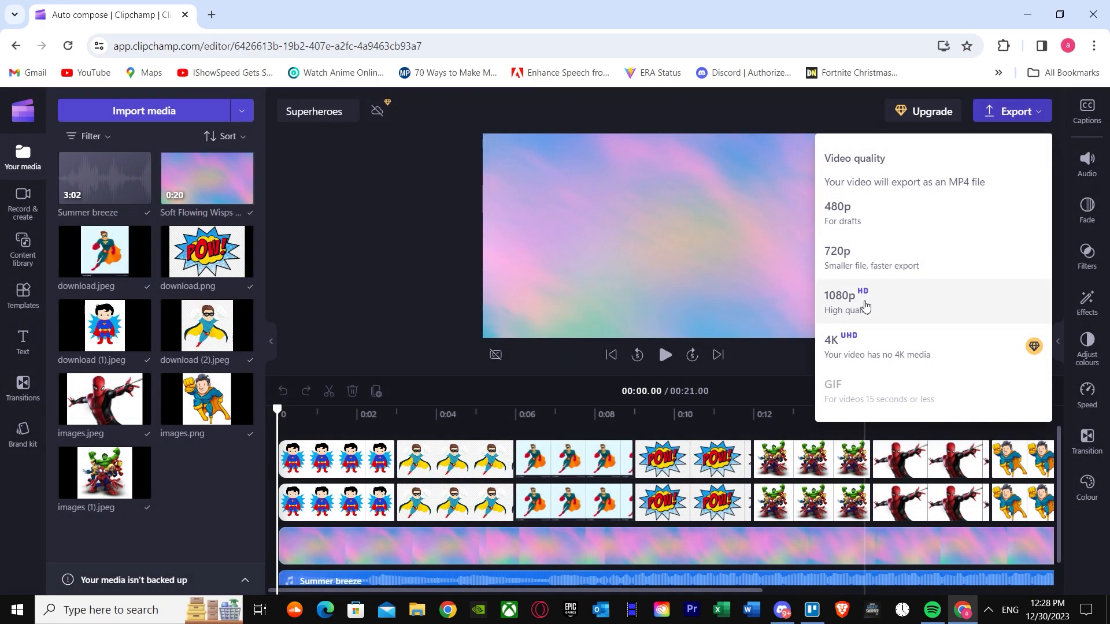
pyautogui.click(854, 303)
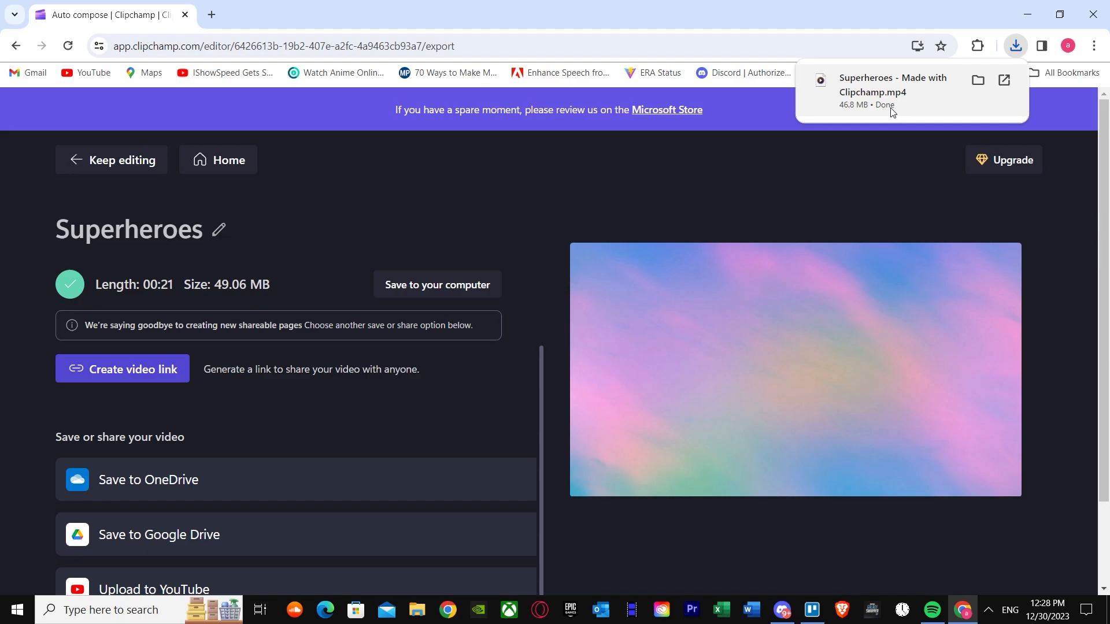
# Step: Play the exported Superheroes video in Media Player, skip ahead to about 3 seconds, close it and return to the Clipchamp home page
pyautogui.click(894, 107)
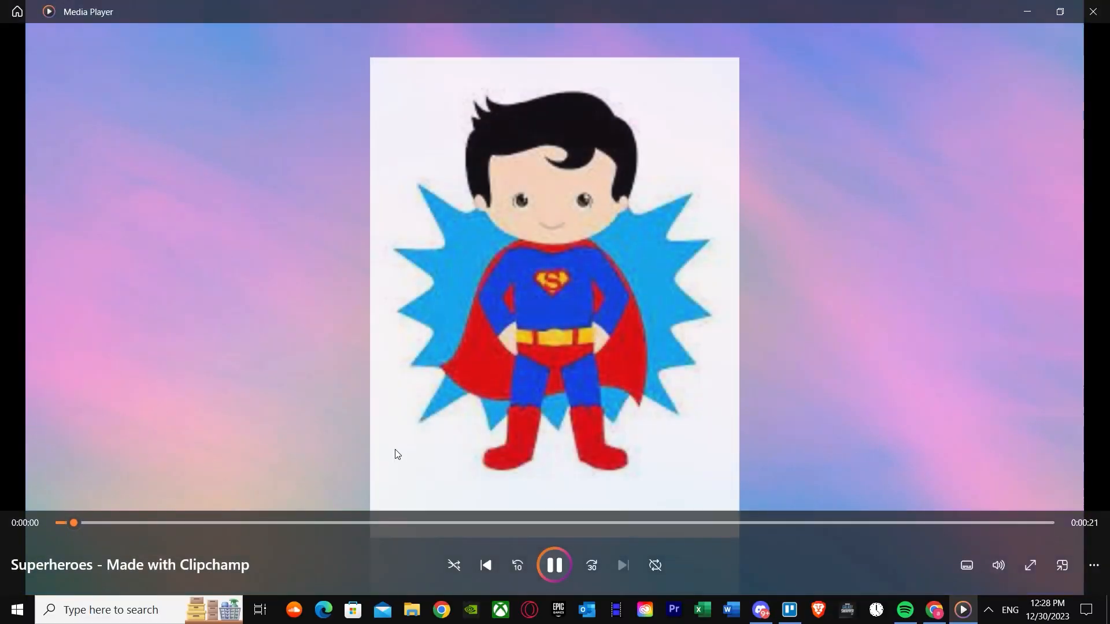
pyautogui.click(241, 522)
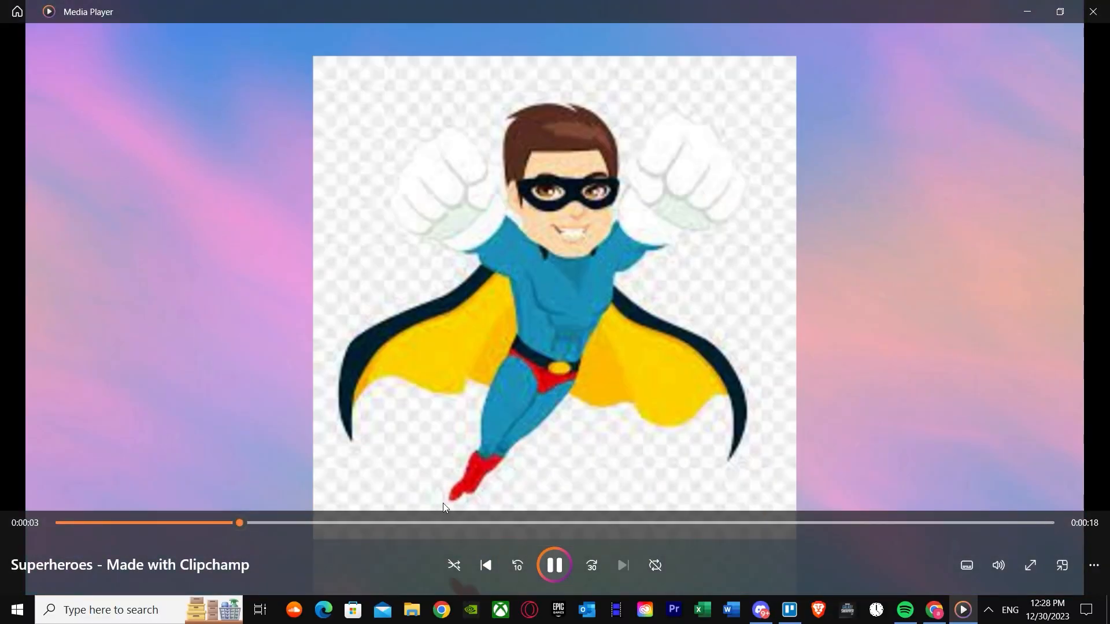
pyautogui.click(1094, 9)
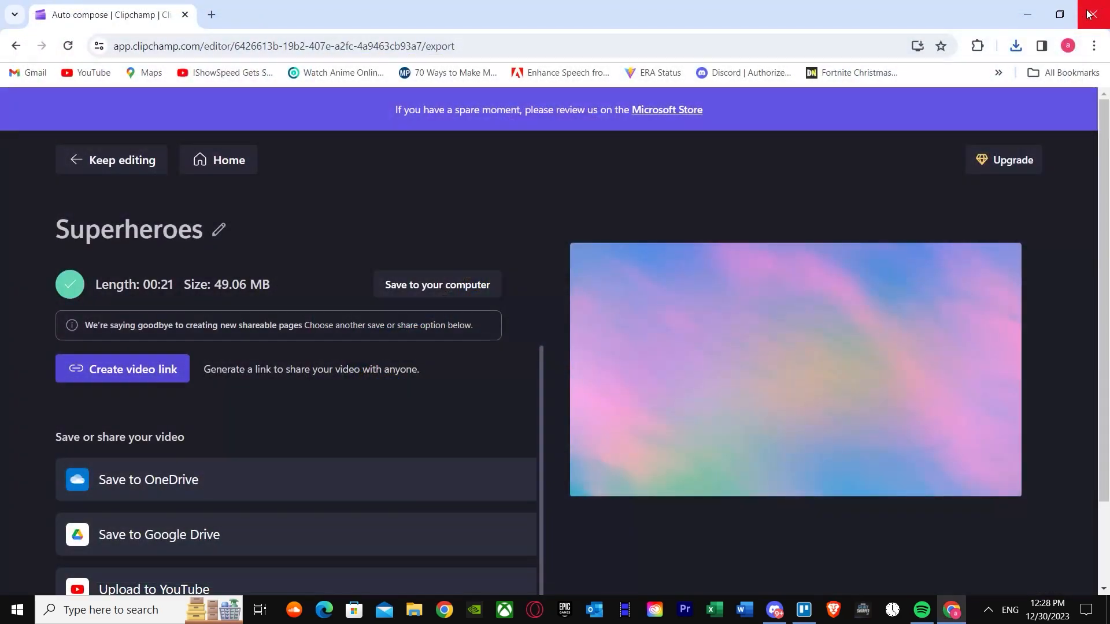
pyautogui.click(15, 46)
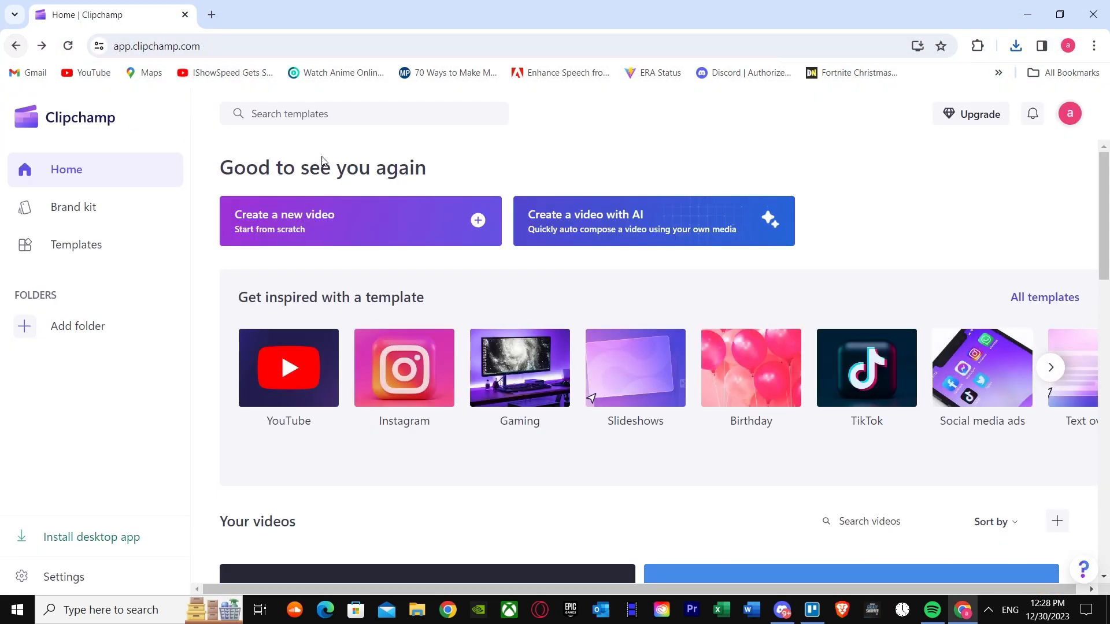